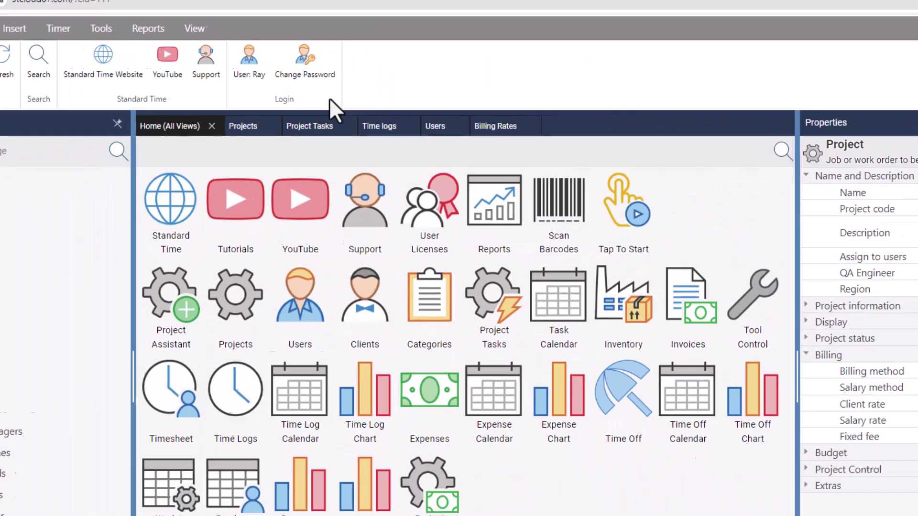
click(235, 139)
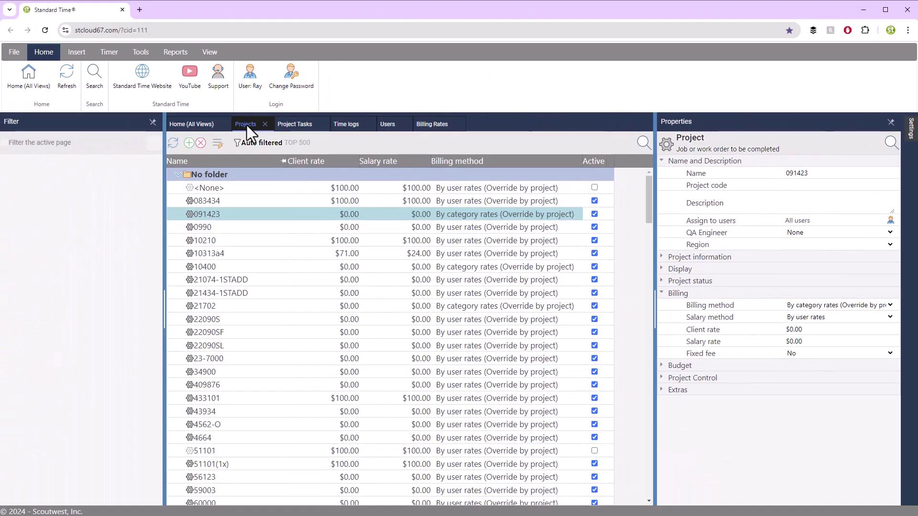
click(294, 125)
click(356, 124)
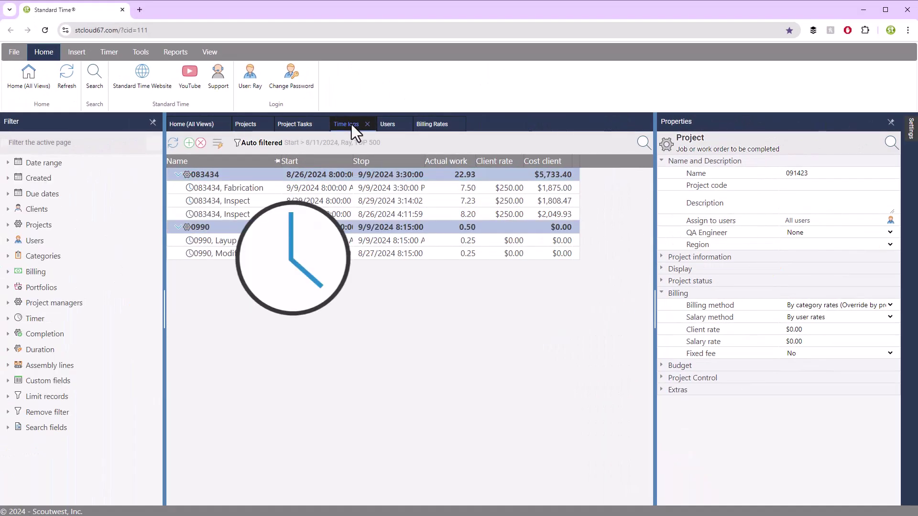
click(388, 125)
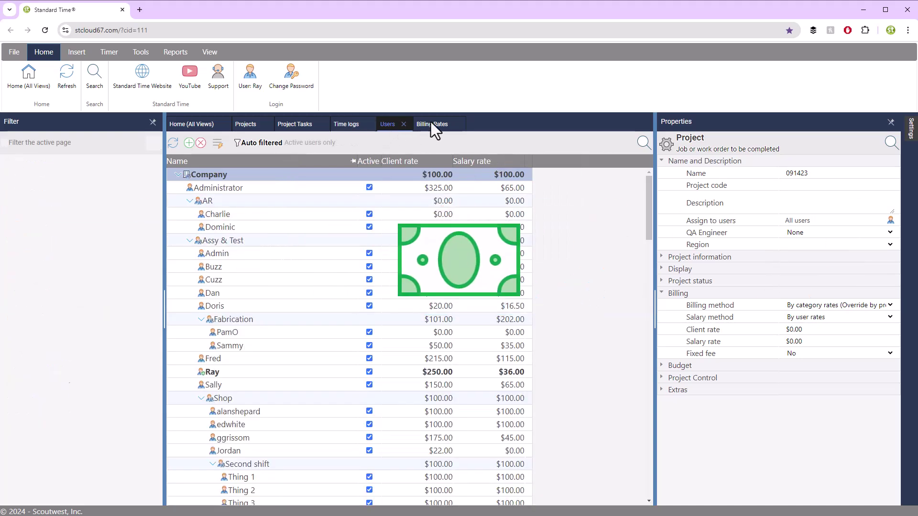
click(251, 124)
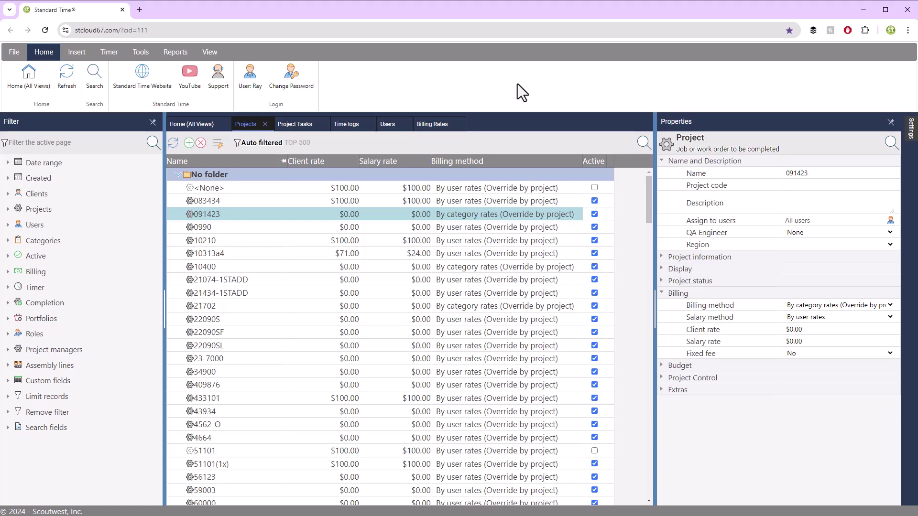
- Select project 10210 and review its billing and salary method choices, leaving both on user rates
click(273, 239)
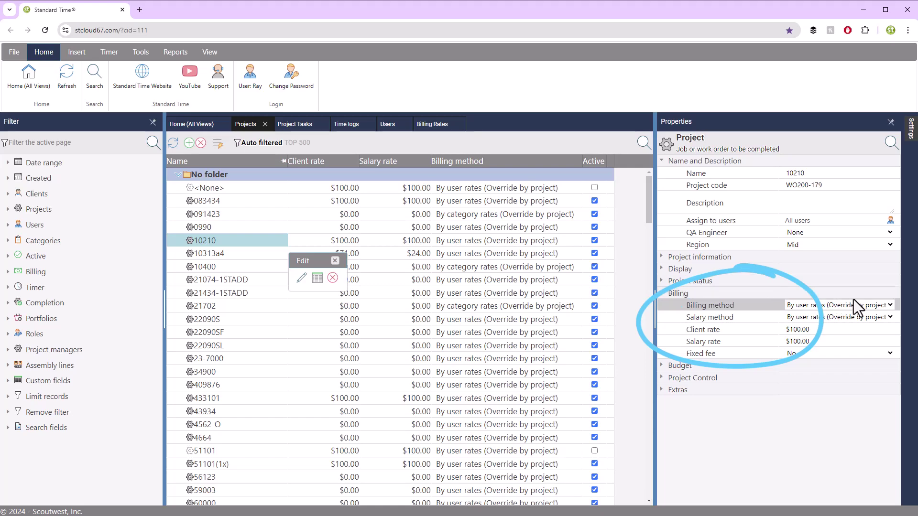
click(890, 305)
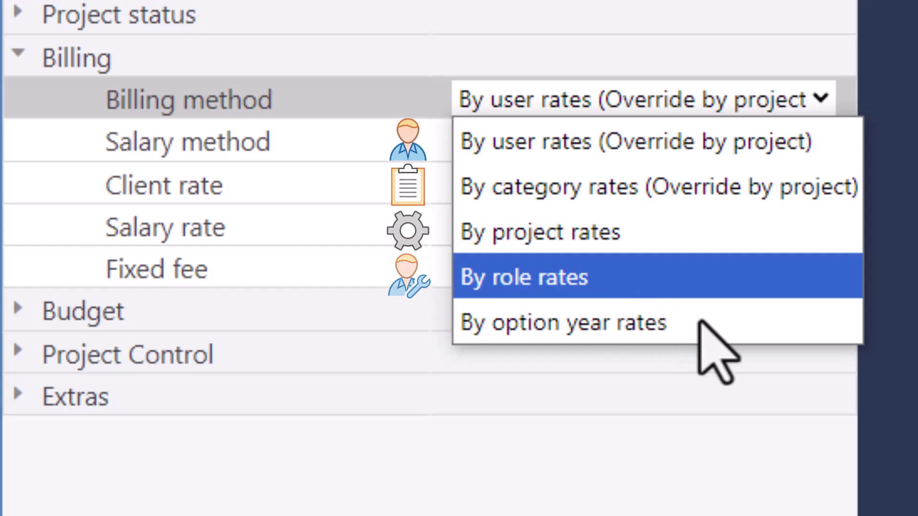
click(399, 93)
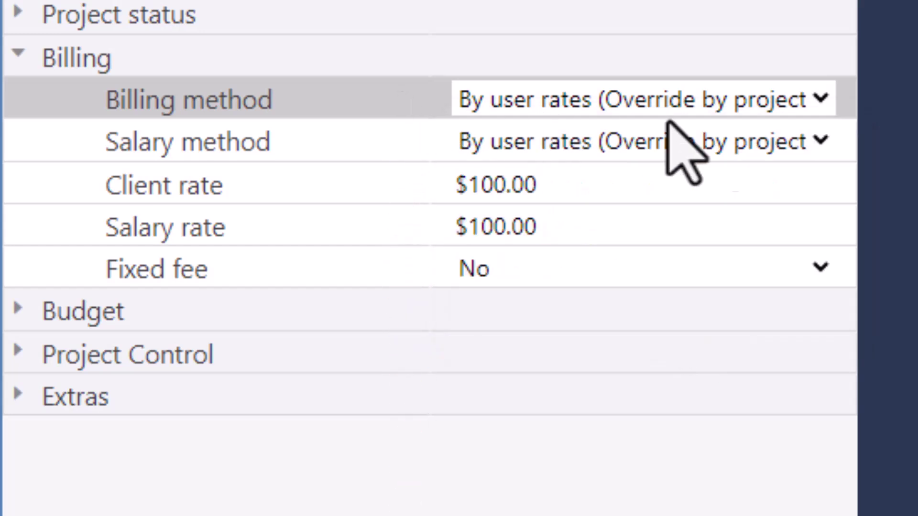
click(821, 141)
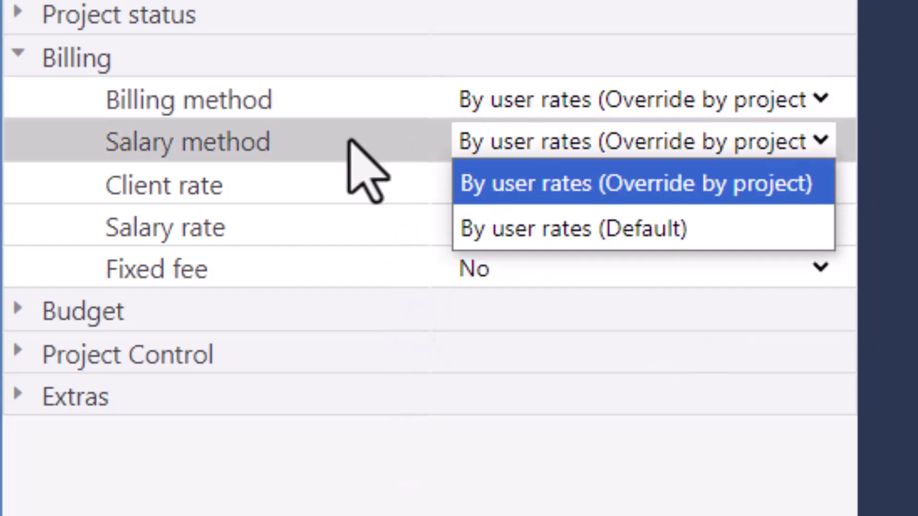
click(342, 144)
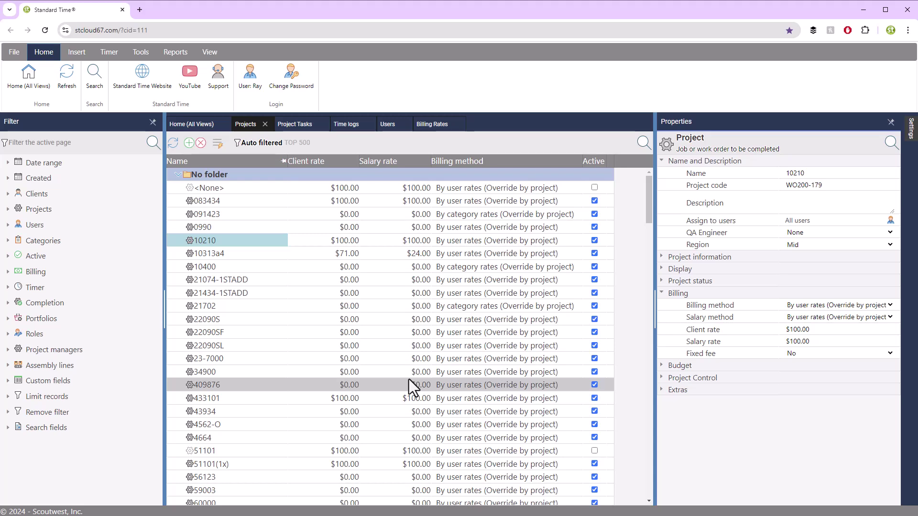
- Check the Users rates list, then show project 10210's tasks with client rate and client cost columns
click(386, 122)
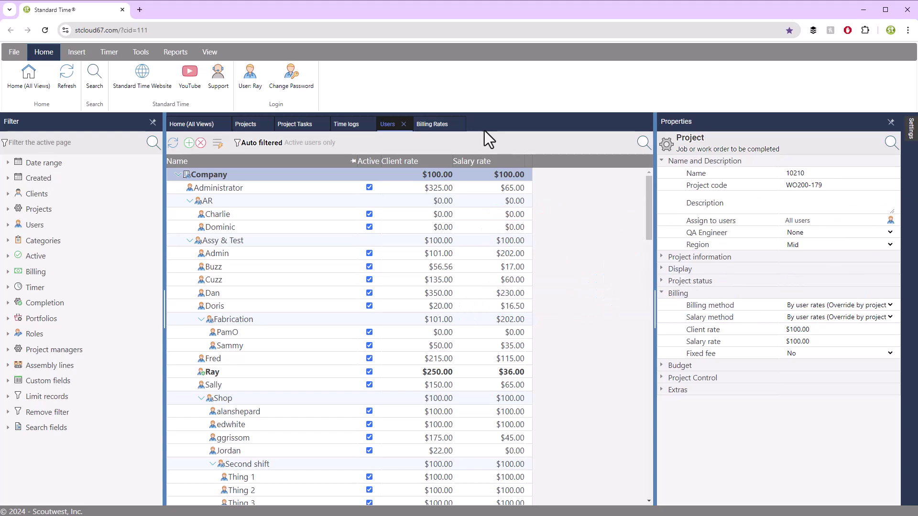
click(294, 125)
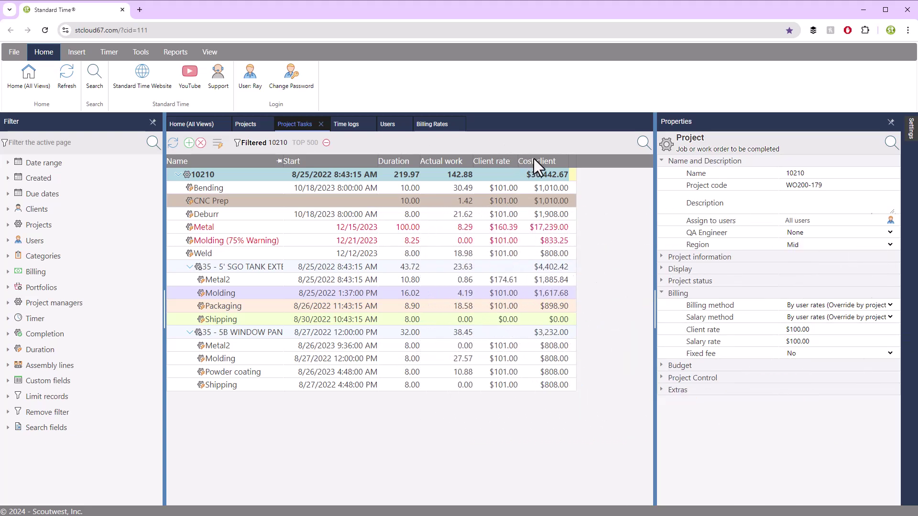
right_click(573, 161)
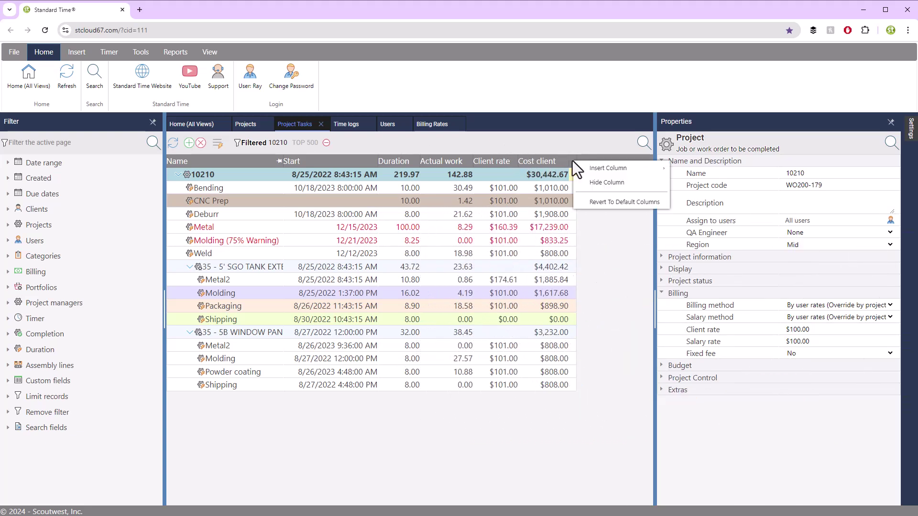
mouse_move(651, 168)
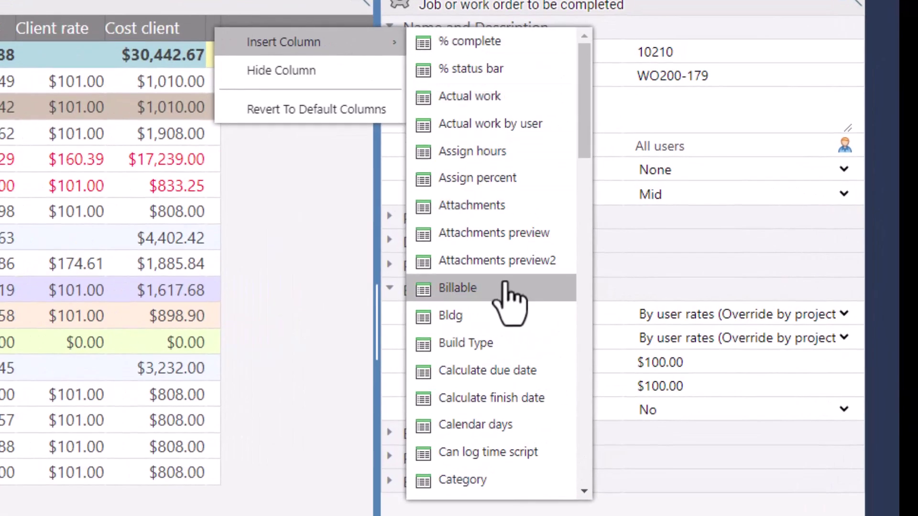
scroll(558, 322, down, 3)
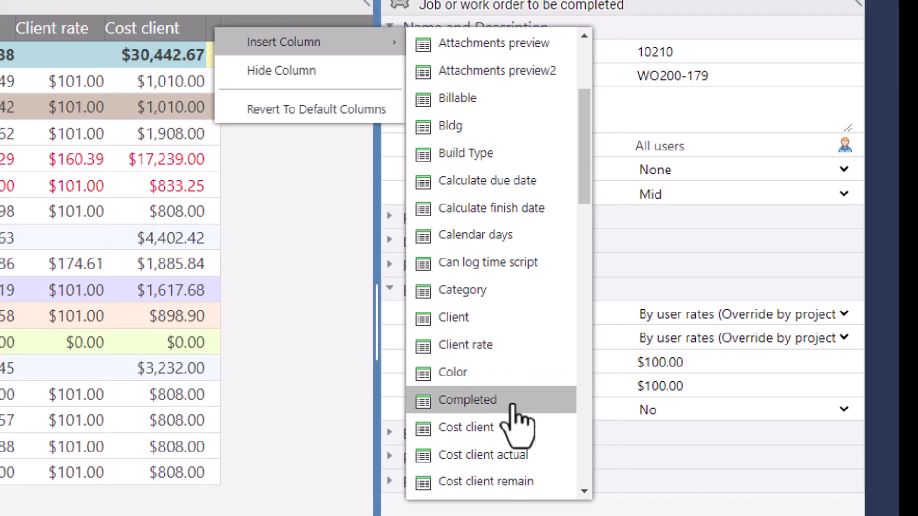
scroll(512, 440, down, 2)
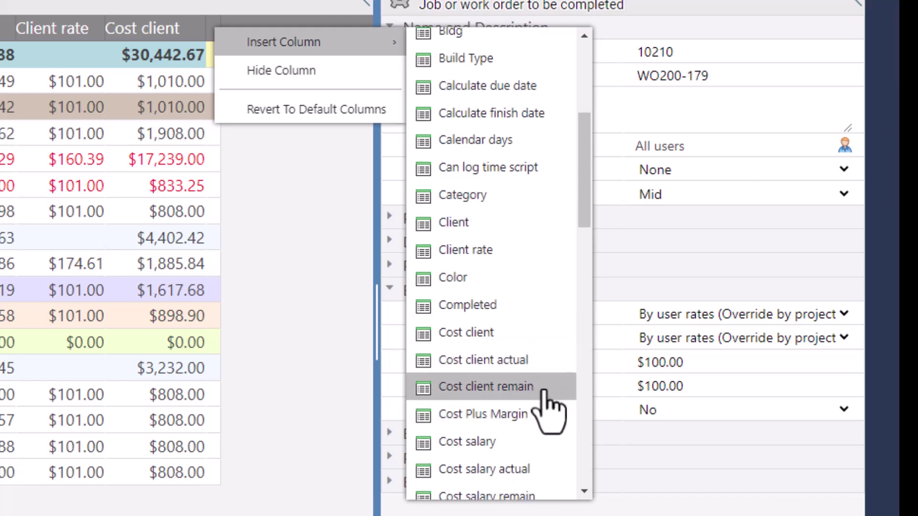
scroll(549, 411, down, 15)
scroll(501, 207, up, 10)
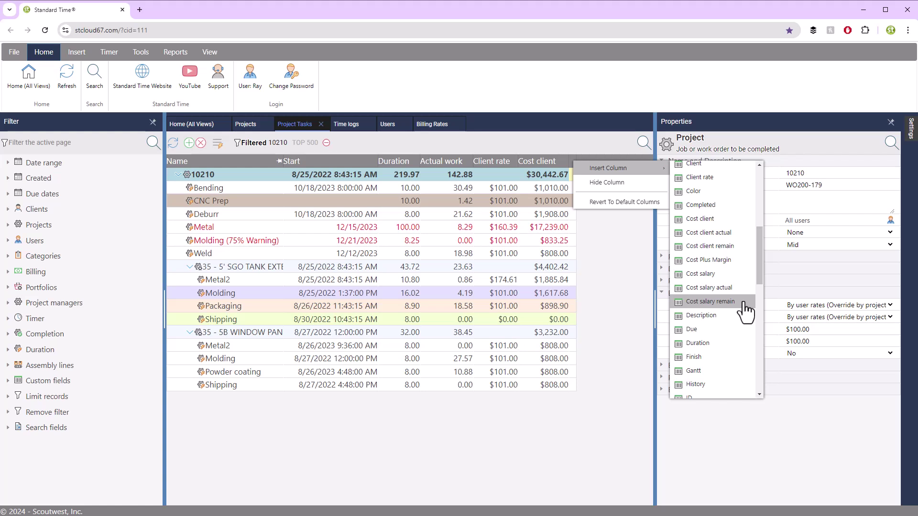
click(626, 271)
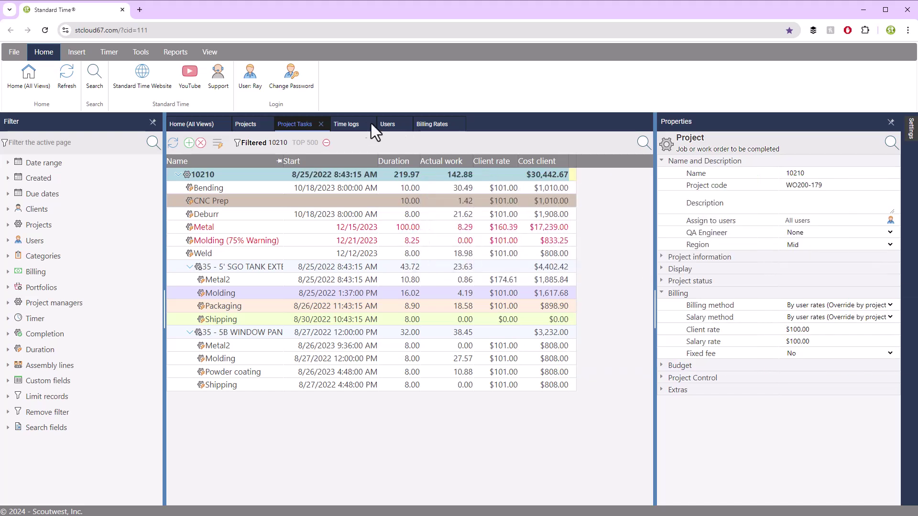
- Browse the time log Insert Column options without adding any, then view the Billing Rates list
click(356, 122)
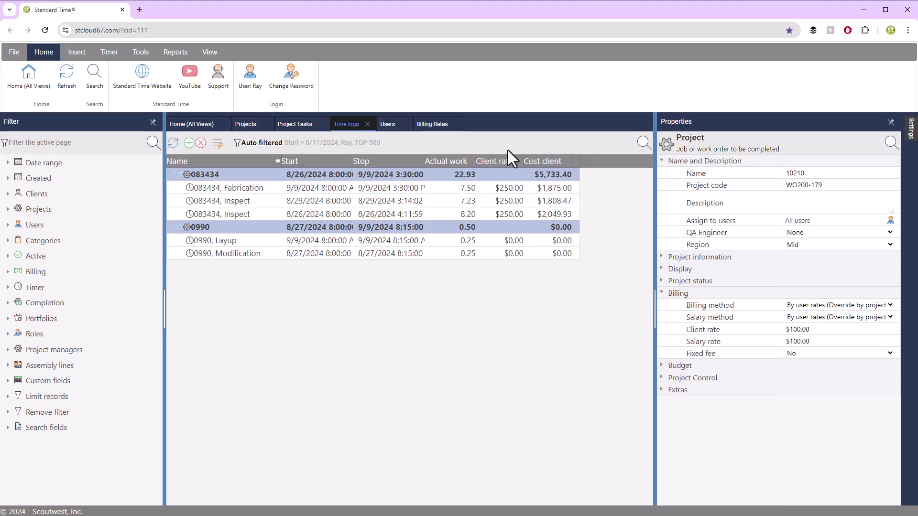
right_click(574, 162)
mouse_move(614, 168)
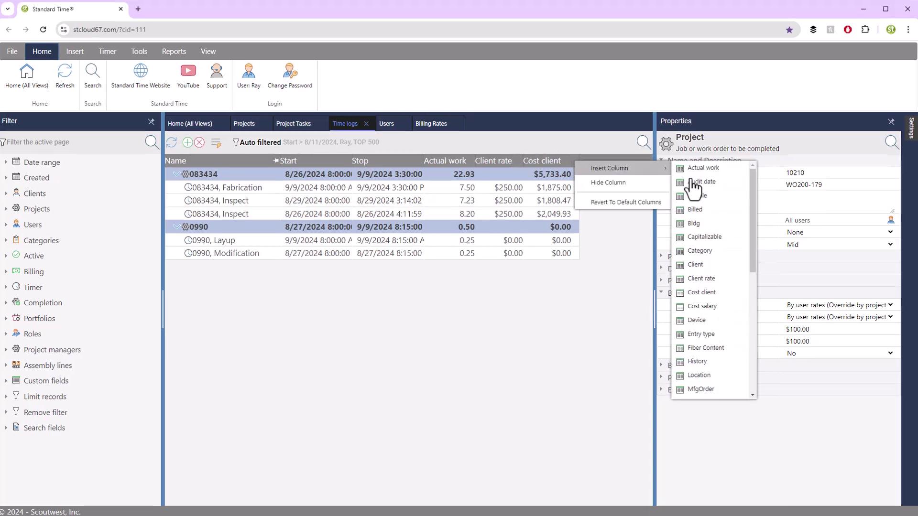
scroll(697, 295, down, 5)
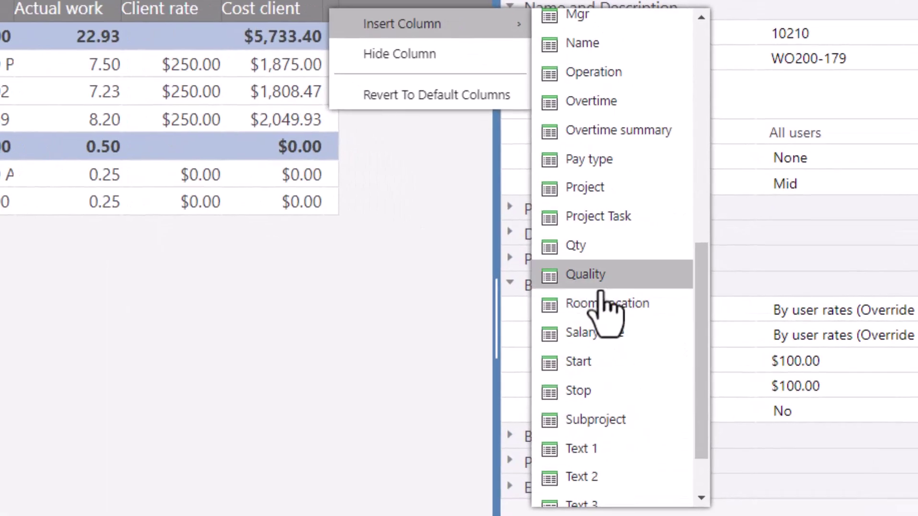
scroll(606, 301, down, 1)
scroll(622, 305, up, 2)
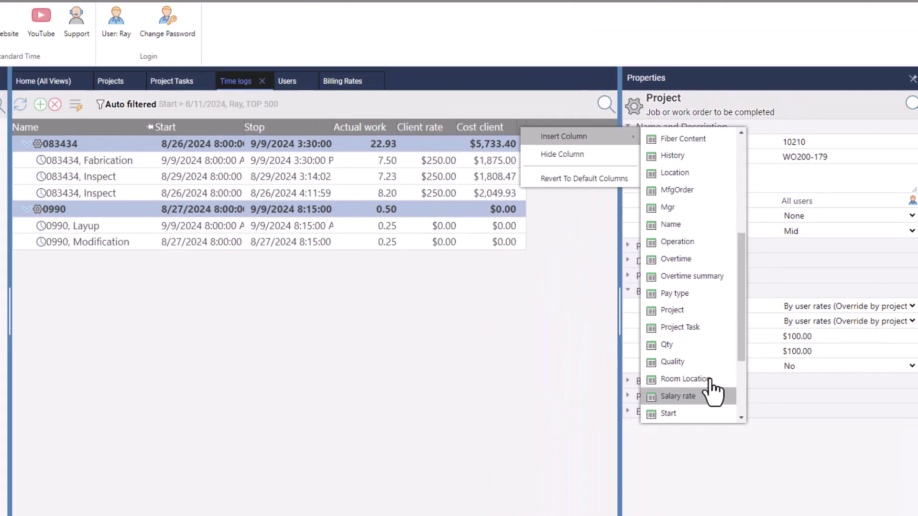
scroll(712, 390, up, 4)
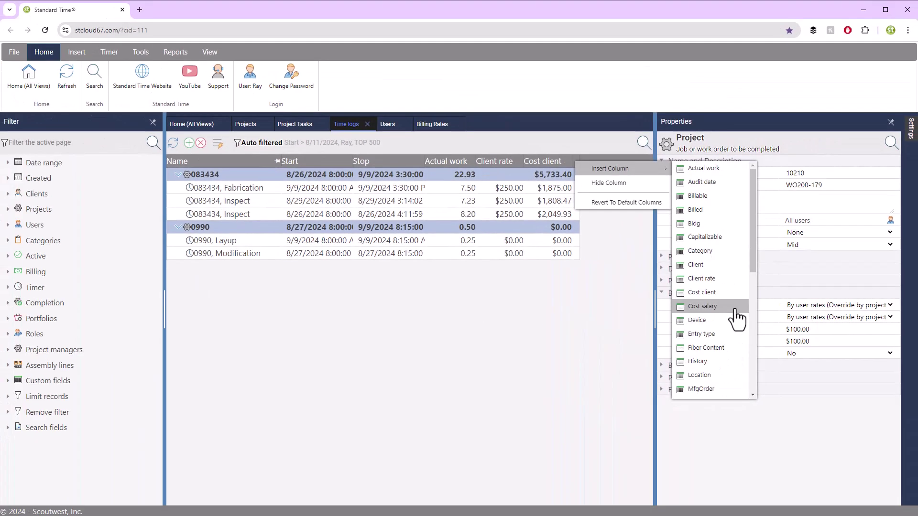
click(563, 353)
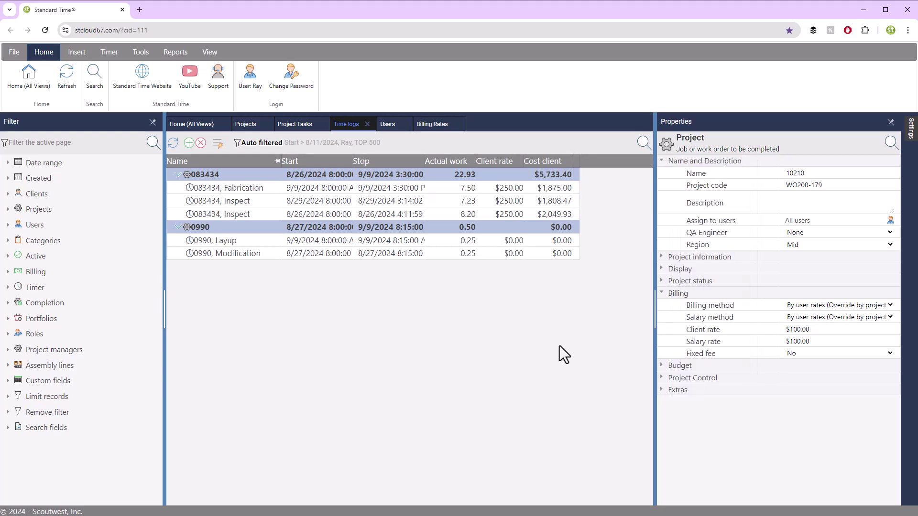
click(430, 126)
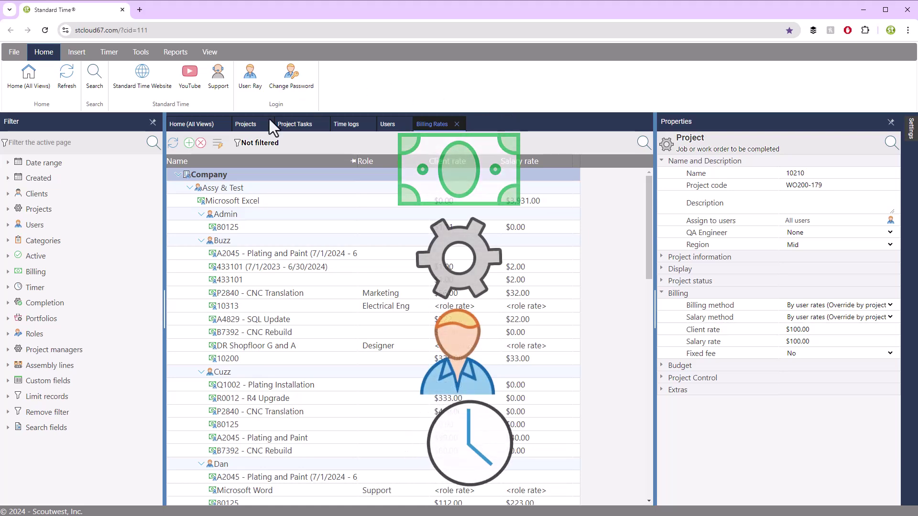
- Cycle through project 10210's tasks and users back to the time log entries and their client costs
click(290, 125)
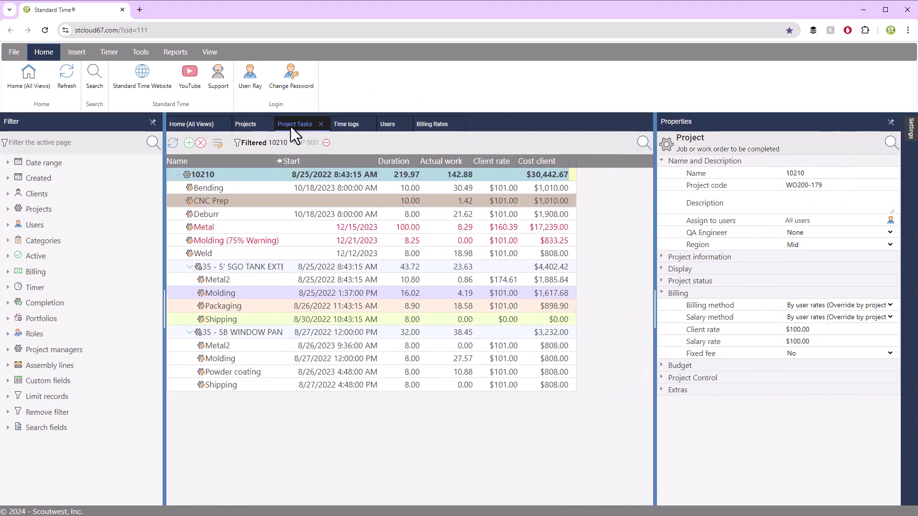
click(387, 124)
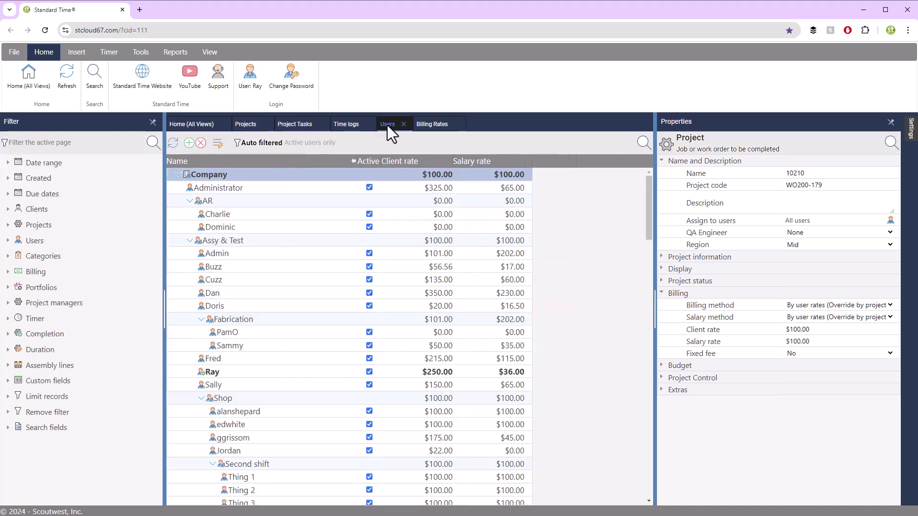
click(350, 125)
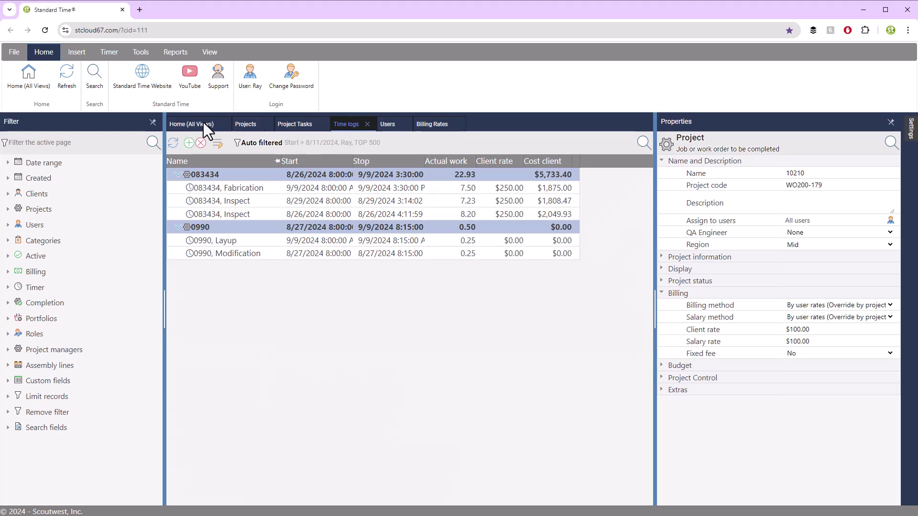
- Go back to the Home (All Views) dashboard of feature icons
click(192, 124)
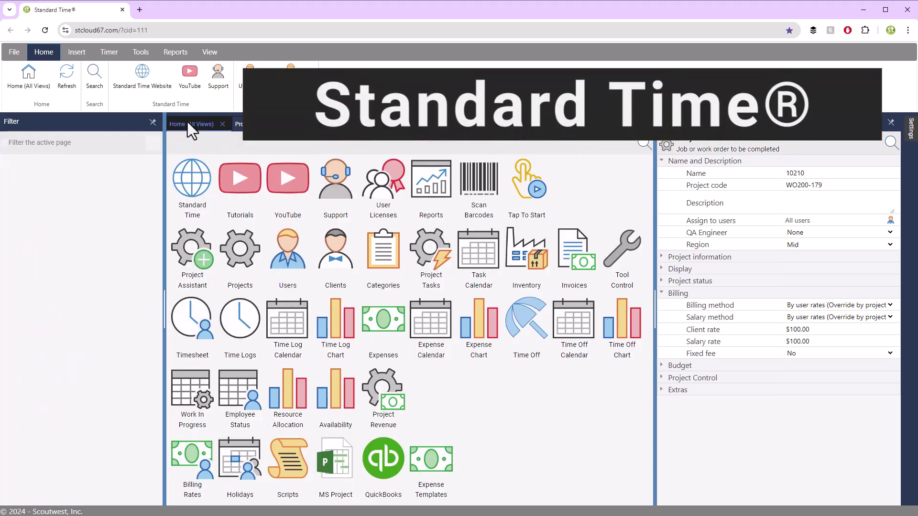